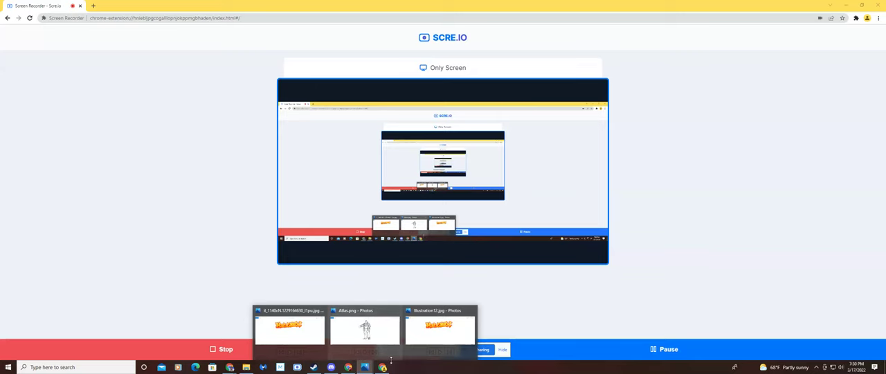
# Bring the Photos window showing Illustration12.jpg, the Killbox graffiti logo, to the front.
pyautogui.click(413, 332)
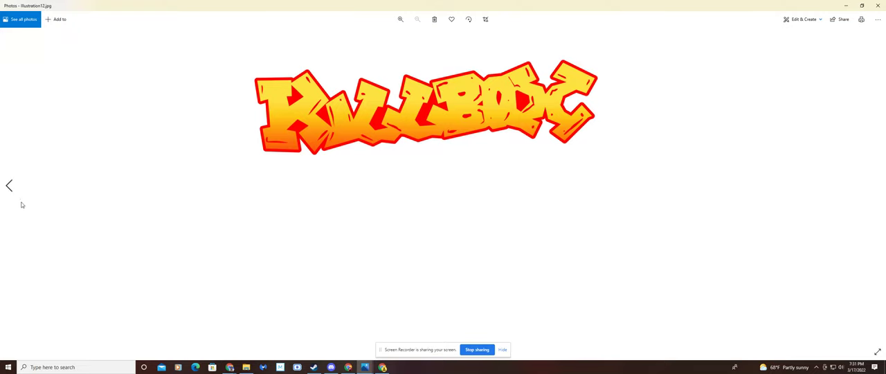
# Go back to BG.png, the MC Atlas character concept sheet.
pyautogui.moveTo(9, 185)
pyautogui.click(10, 185)
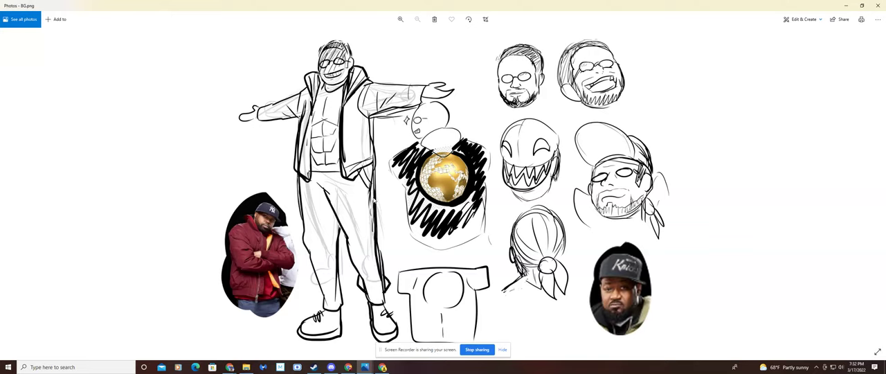
# Step back through atlast.png and Atlass2.png to Atlass.png, the bearded head-sketch page.
pyautogui.click(10, 185)
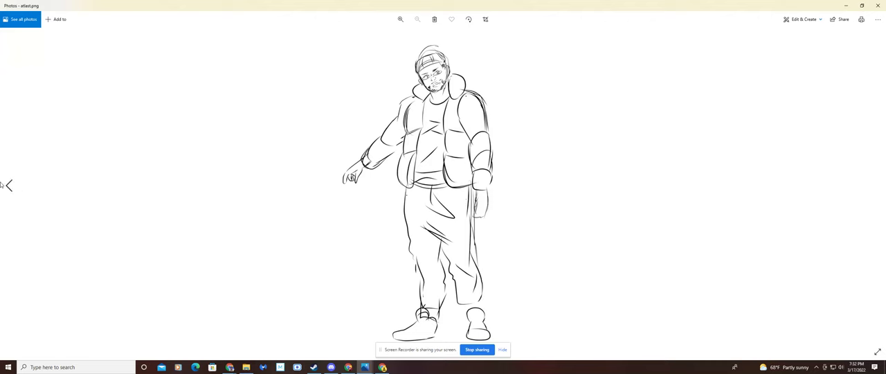
pyautogui.click(10, 184)
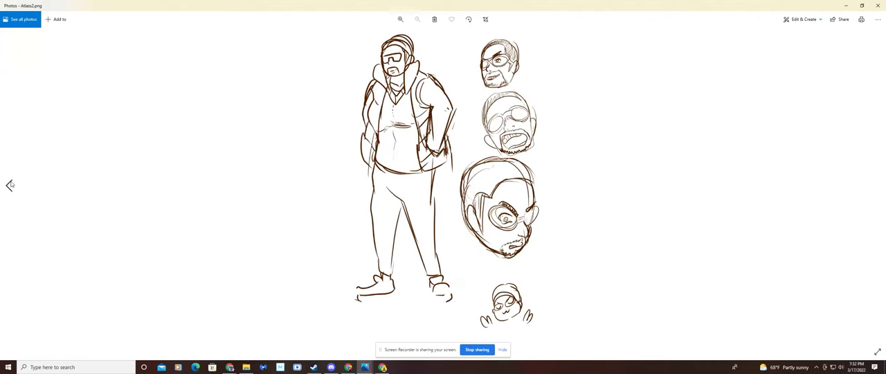
pyautogui.click(10, 185)
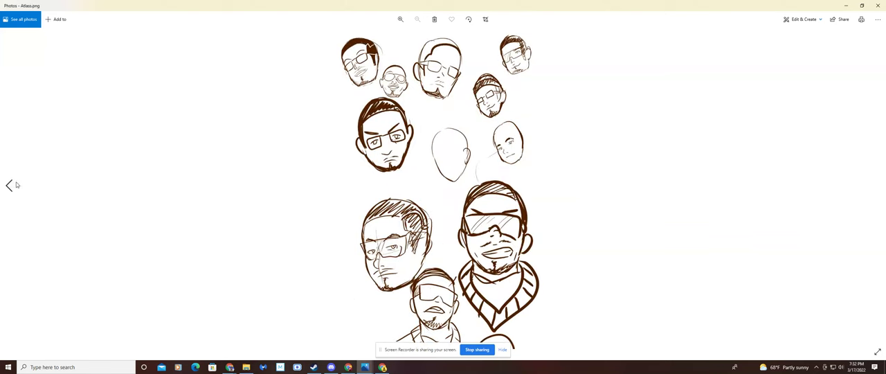